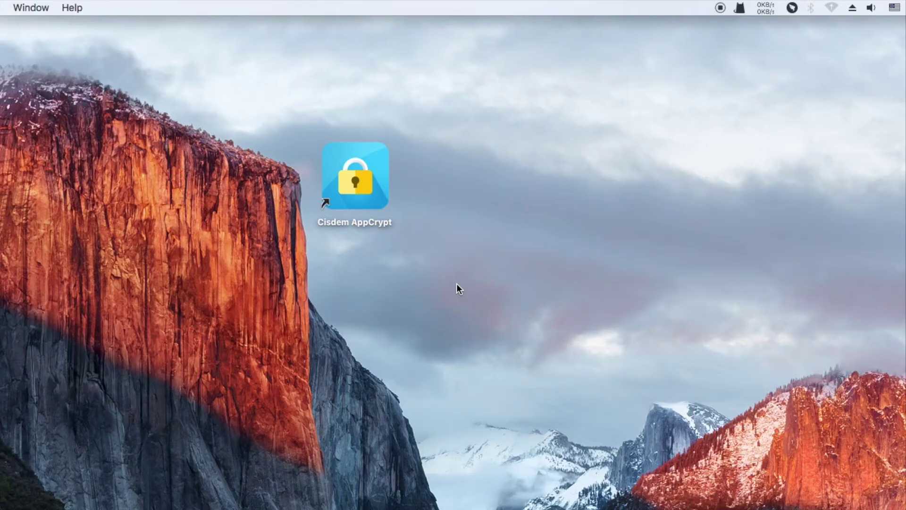
double_click(376, 180)
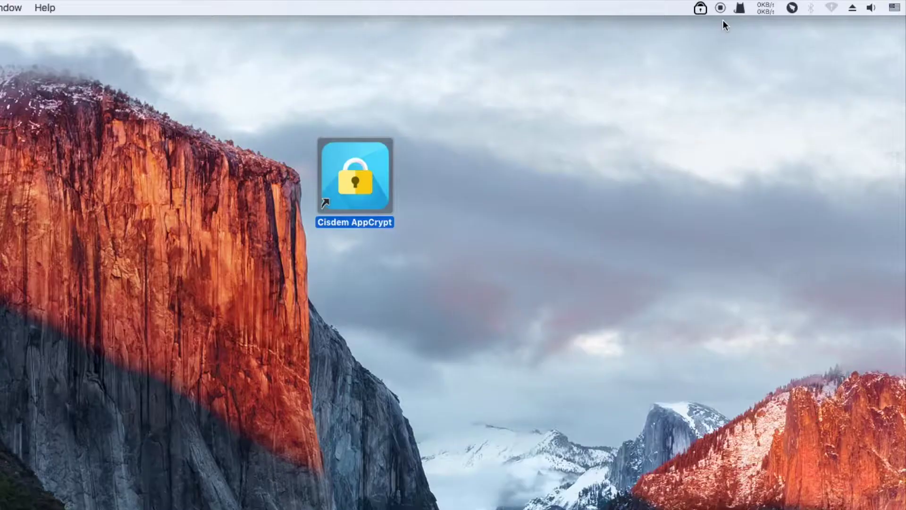
click(700, 8)
click(714, 47)
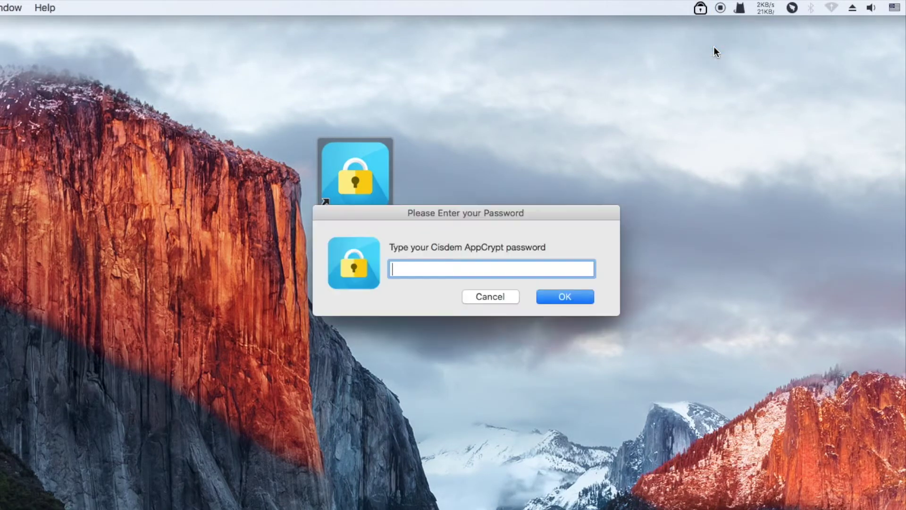
click(568, 296)
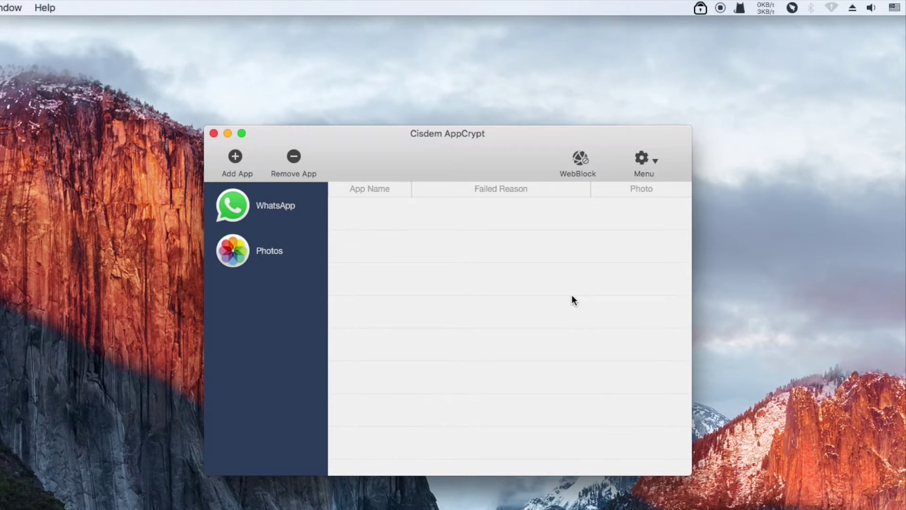
click(583, 159)
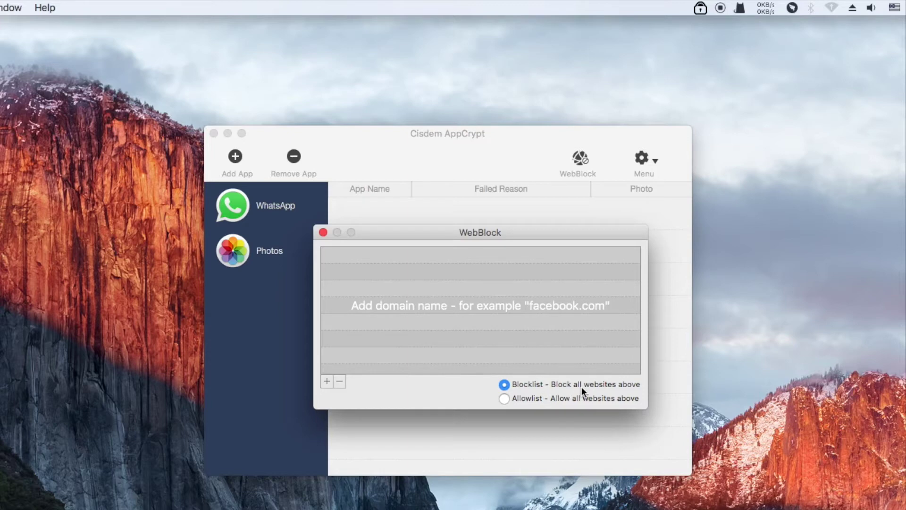
click(326, 379)
text(https://www.roblox.com/)
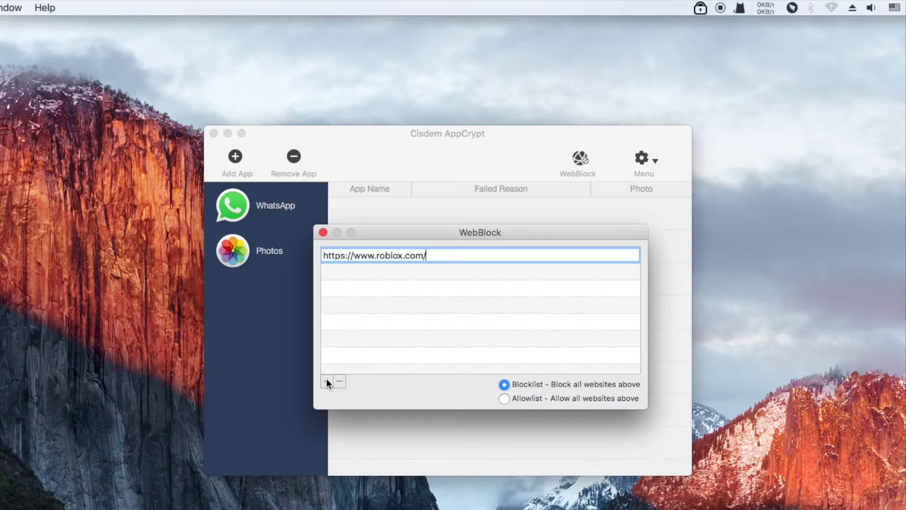
key(Return)
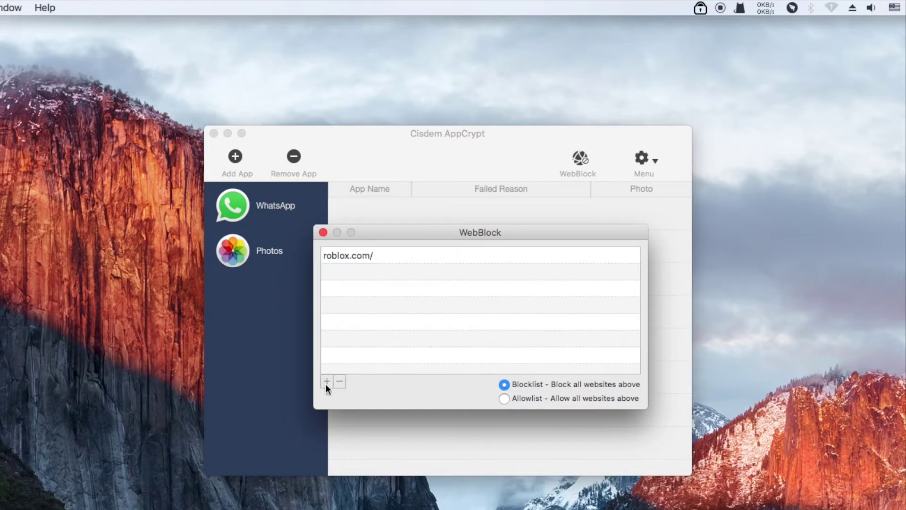
click(327, 381)
text(youtube.com)
key(Return)
click(324, 232)
Step: Open the roblox.com Google result and confirm it shows AppCrypt's blocked-page notice
click(214, 133)
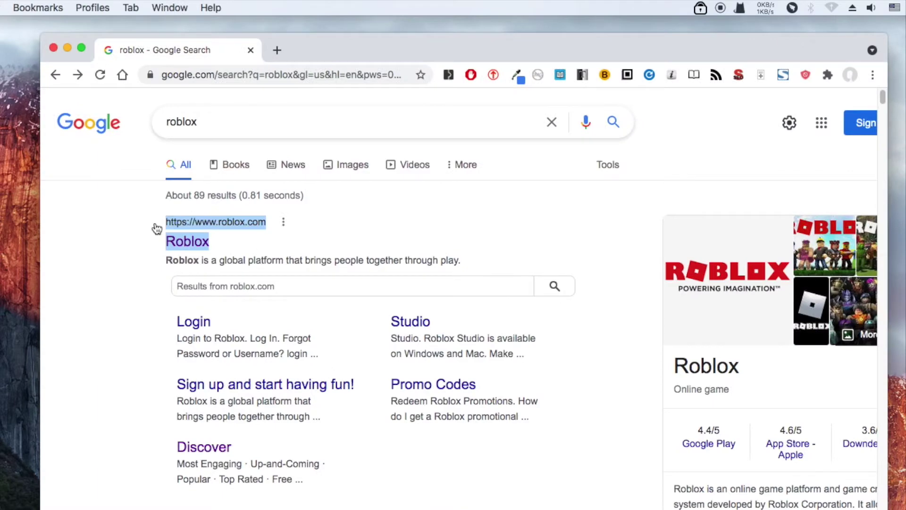
click(200, 229)
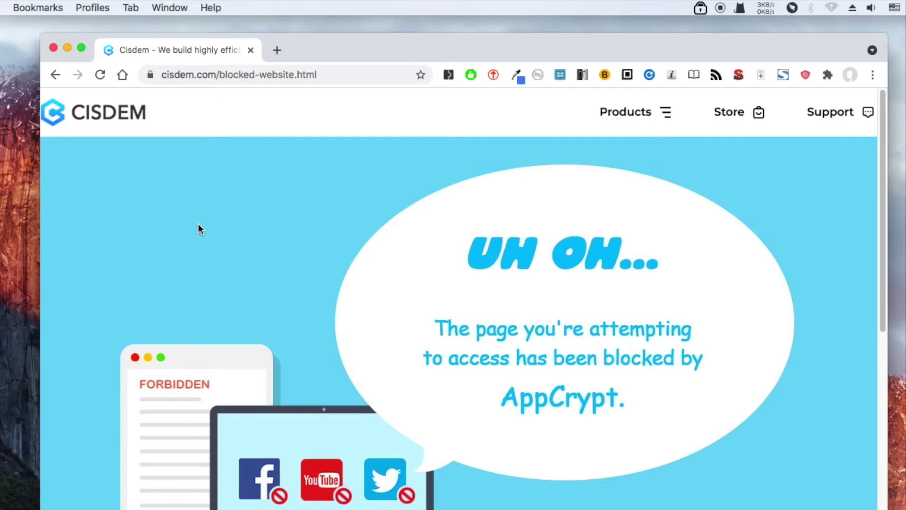
click(68, 48)
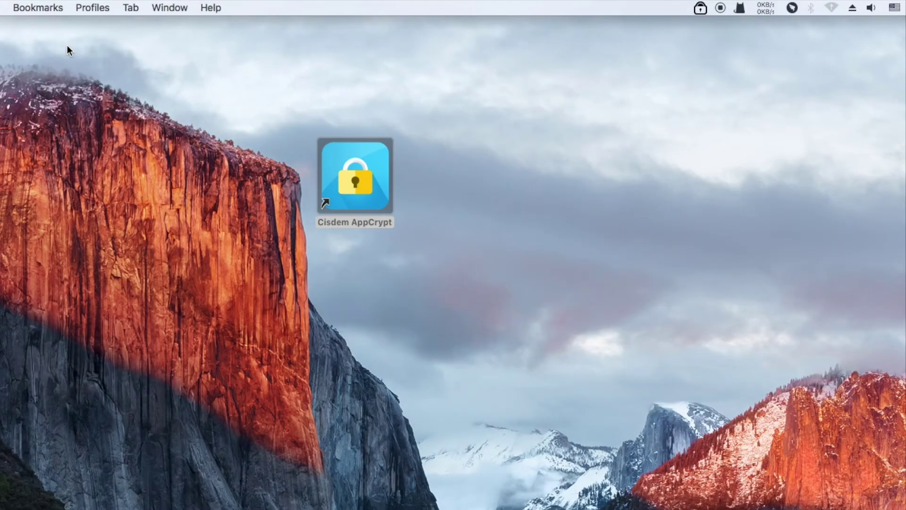
click(700, 8)
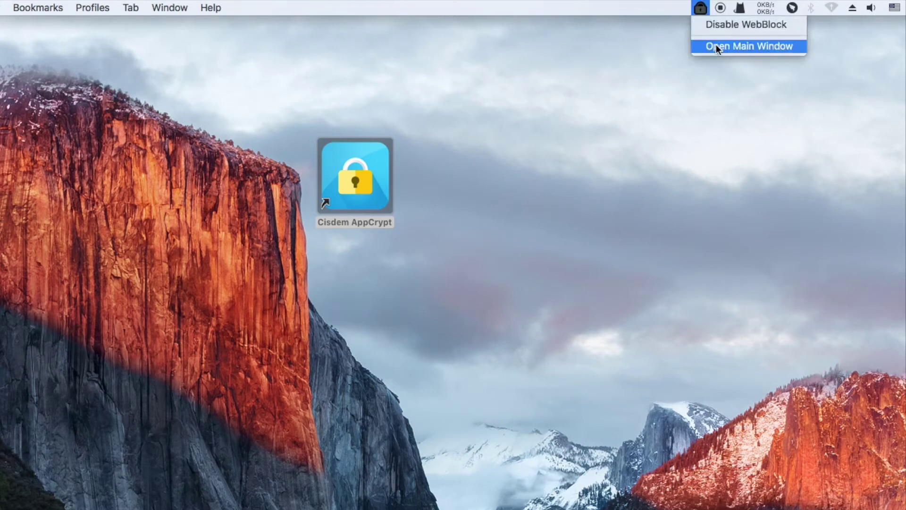
click(716, 45)
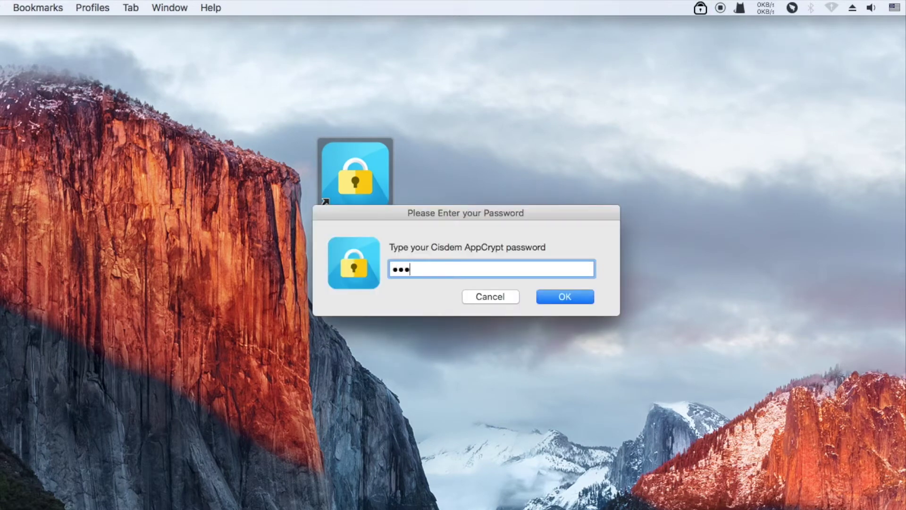
click(588, 297)
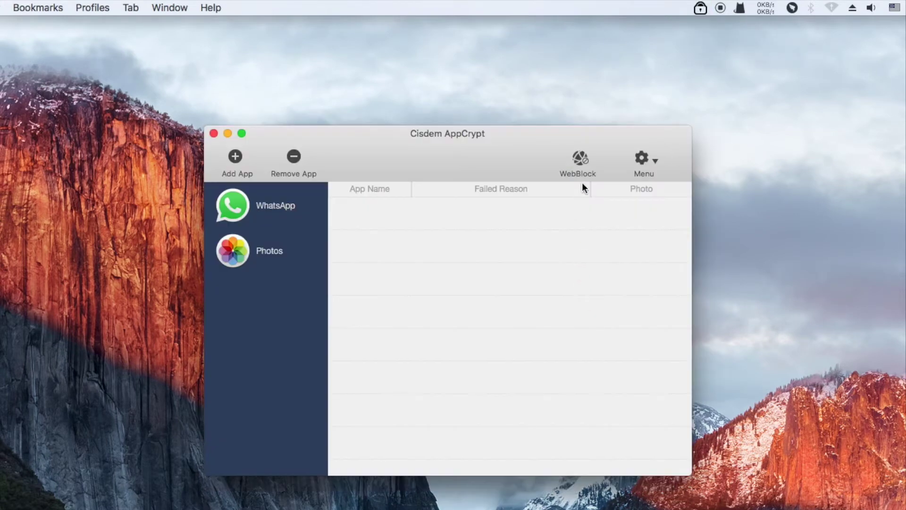
Step: Delete youtube.com from the WebBlock list, keeping only roblox.com
click(581, 160)
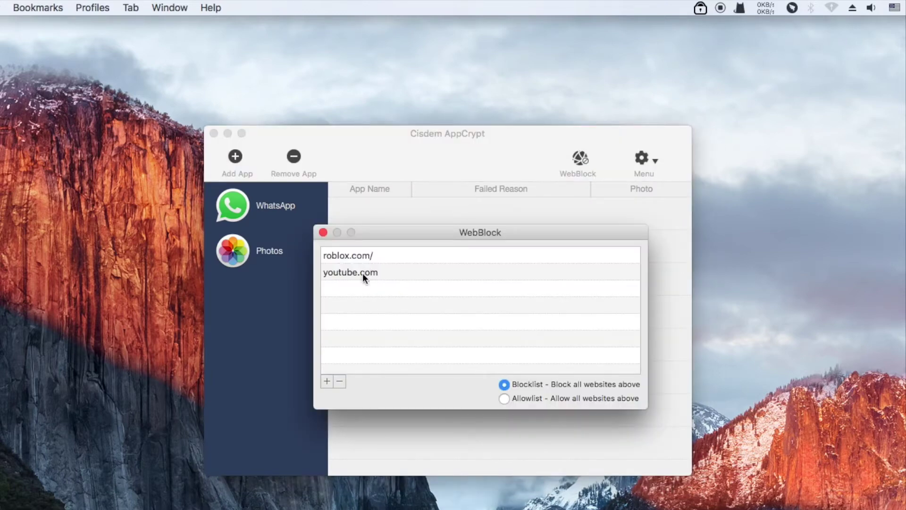
click(361, 257)
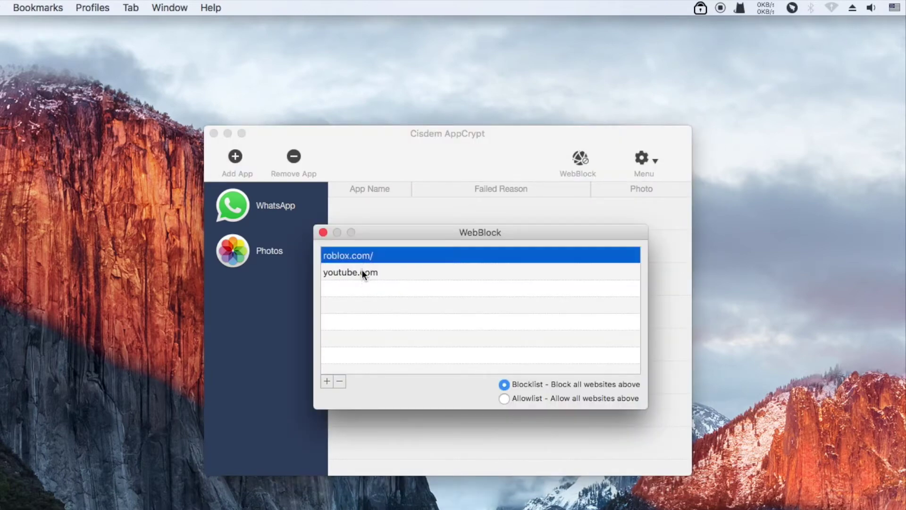
click(362, 270)
click(341, 382)
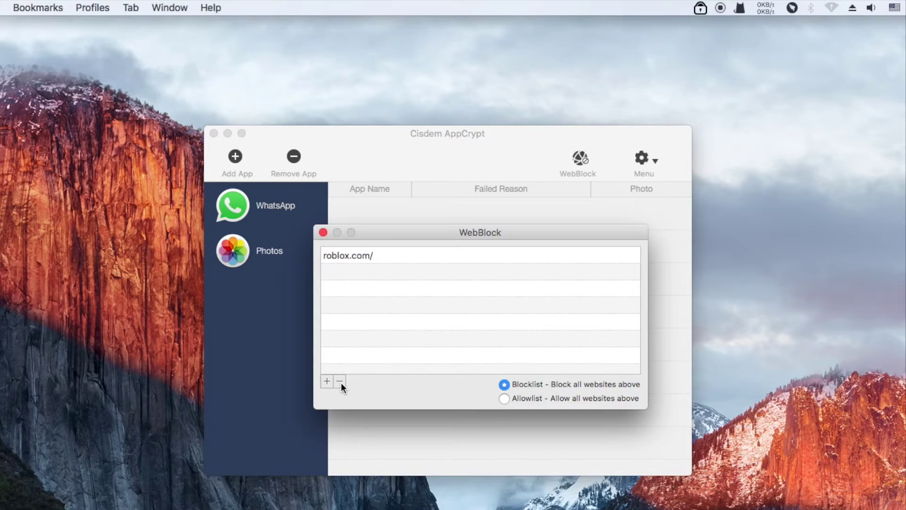
click(323, 232)
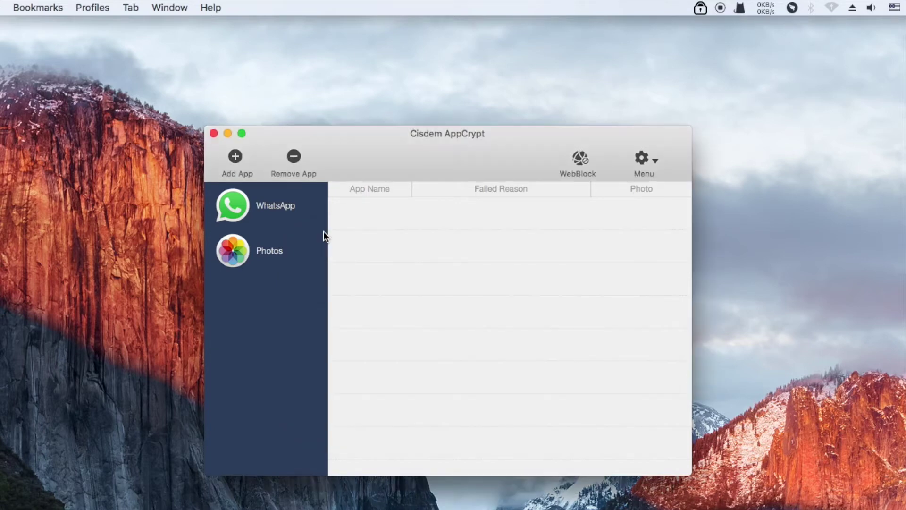
Step: Add the Roblox application from Applications to AppCrypt's locked apps
click(236, 158)
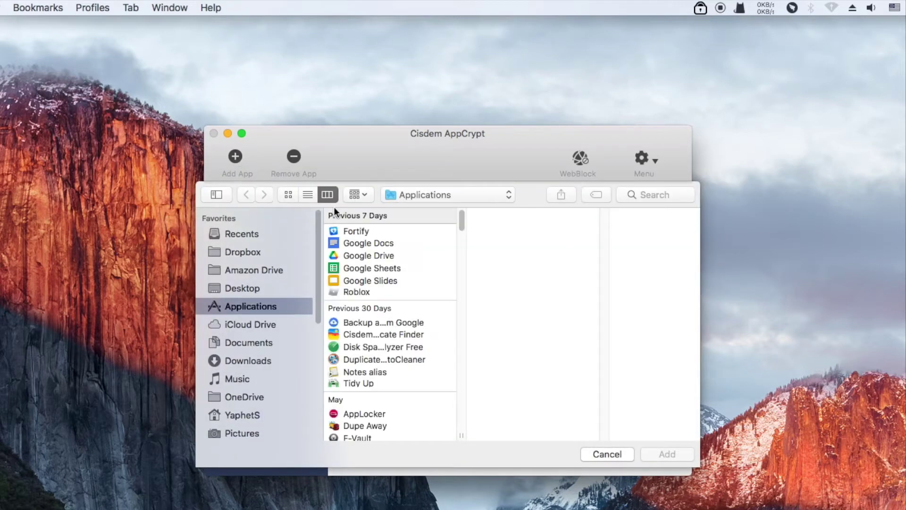
click(365, 292)
click(659, 455)
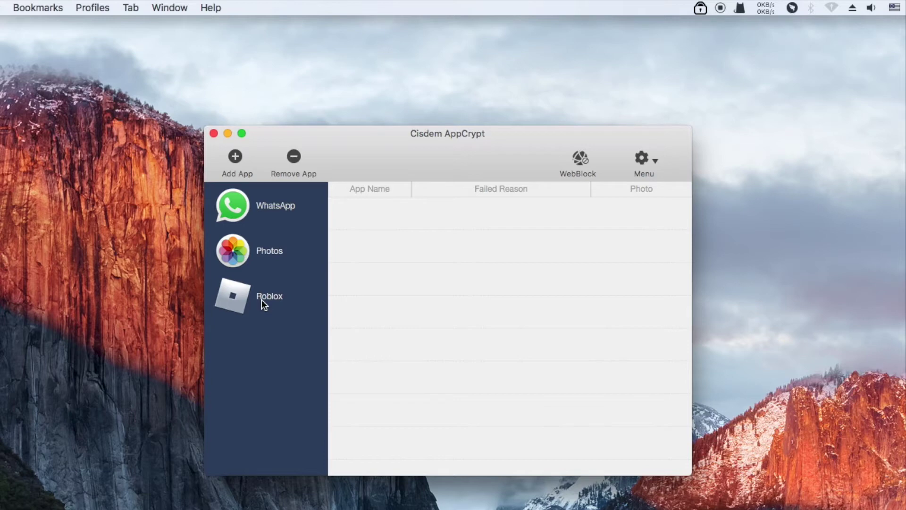
click(214, 134)
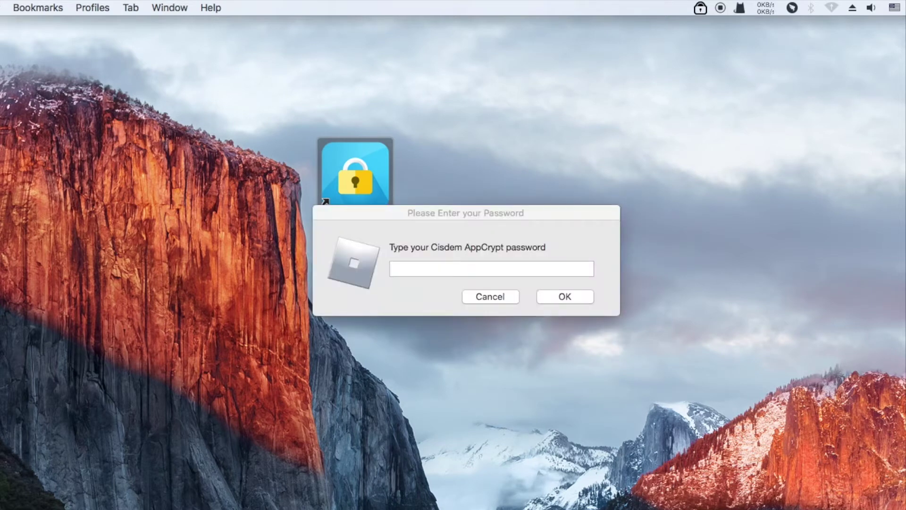
Step: Cancel the AppCrypt password prompt that appears when Roblox launches
click(356, 265)
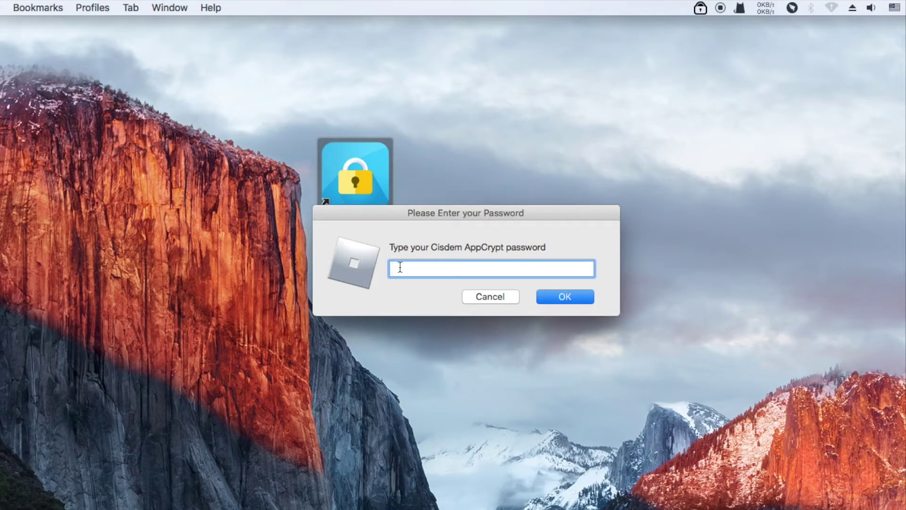
click(476, 295)
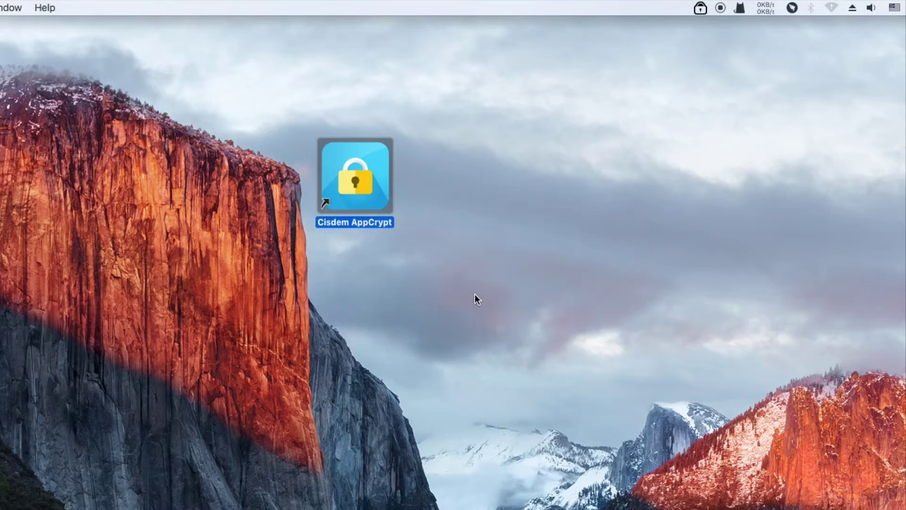
click(705, 10)
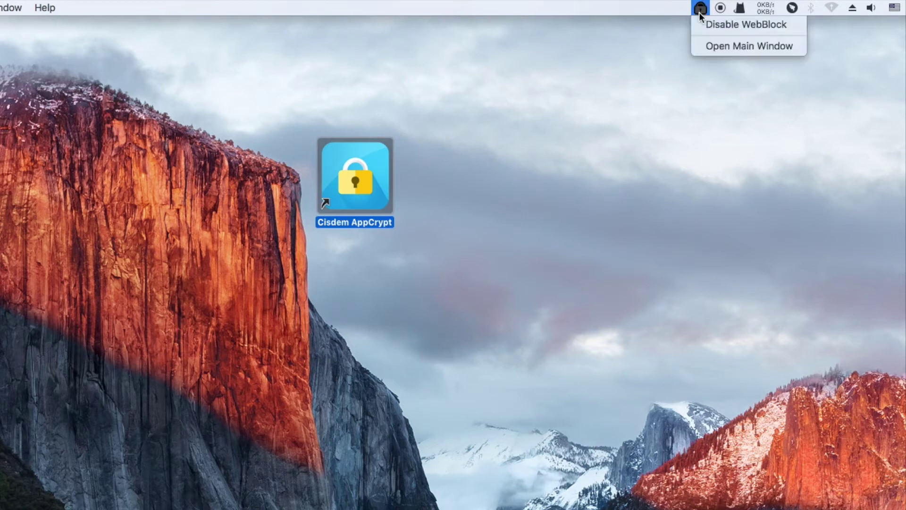
click(710, 44)
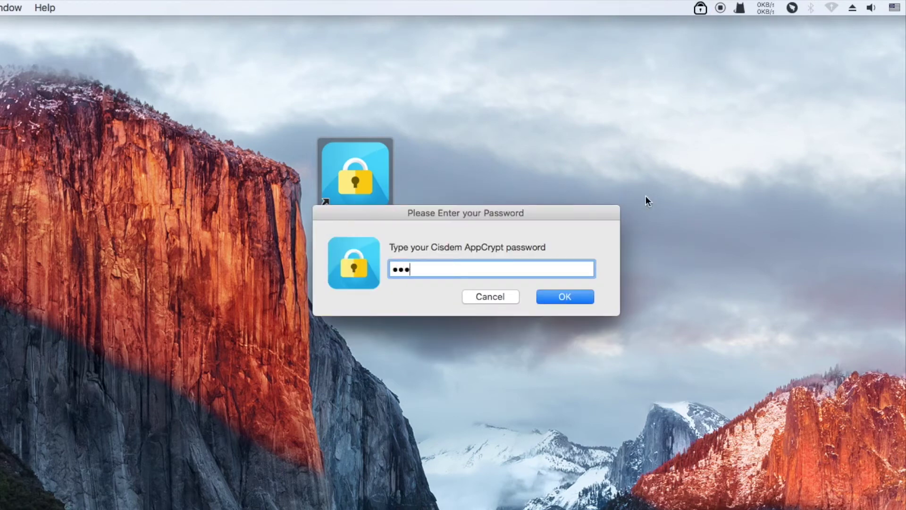
click(573, 299)
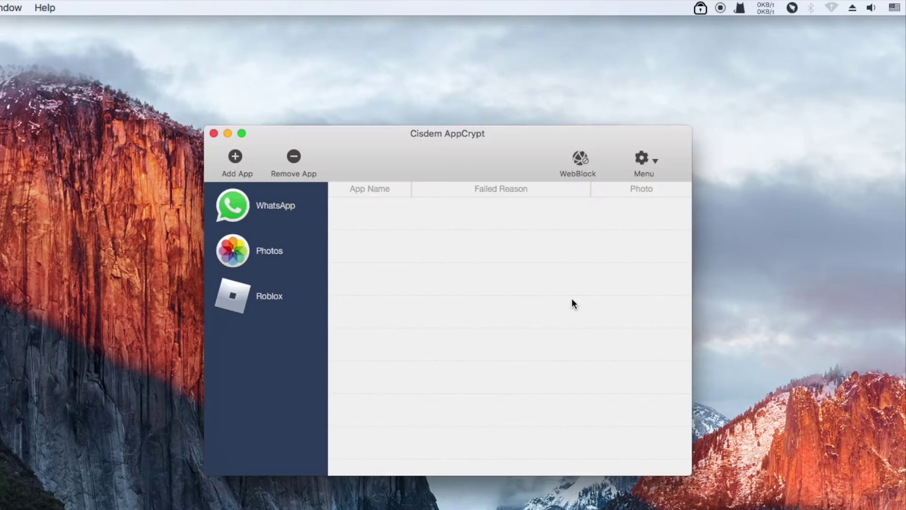
Step: Remove Photos from the protected apps list
click(261, 250)
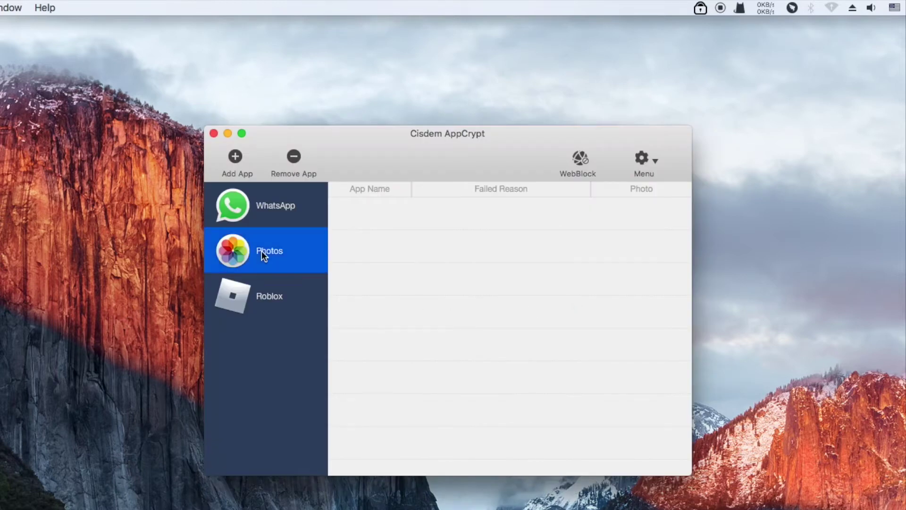
click(293, 156)
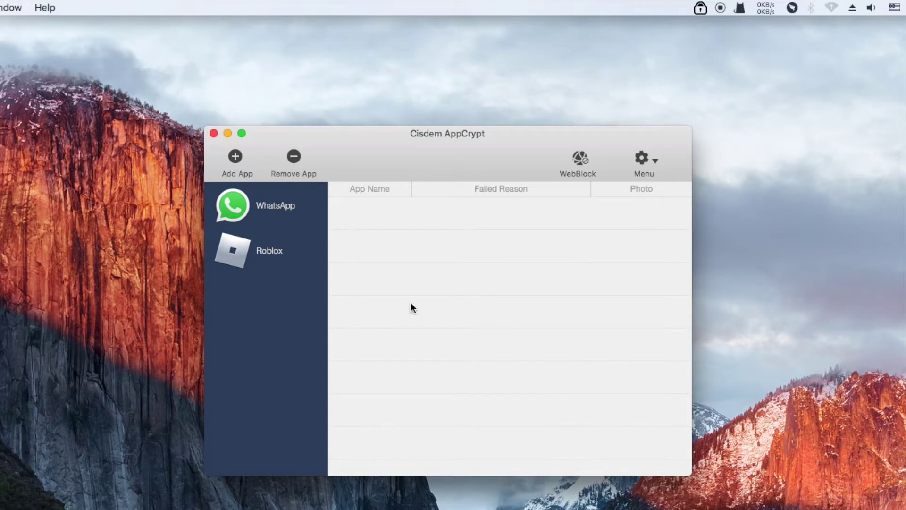
click(642, 158)
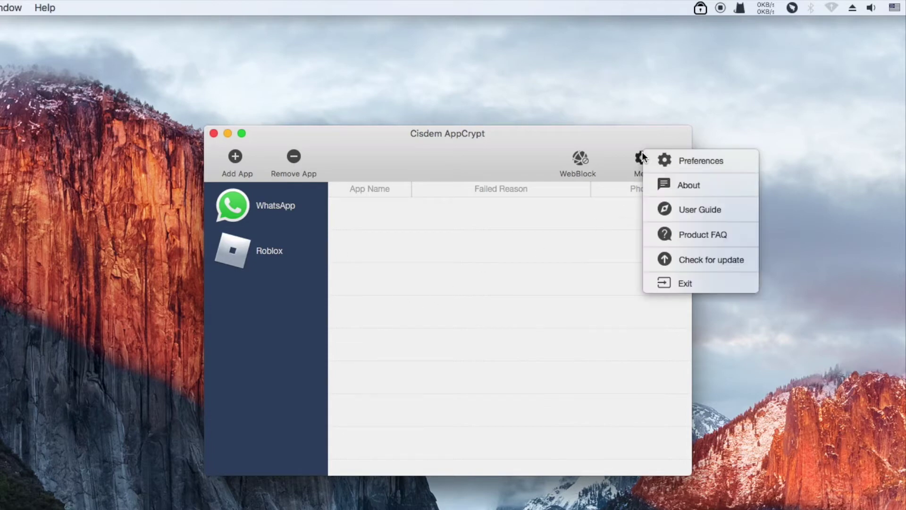
Step: Open the Schedule settings and choose the Roblox app for scheduling
click(673, 162)
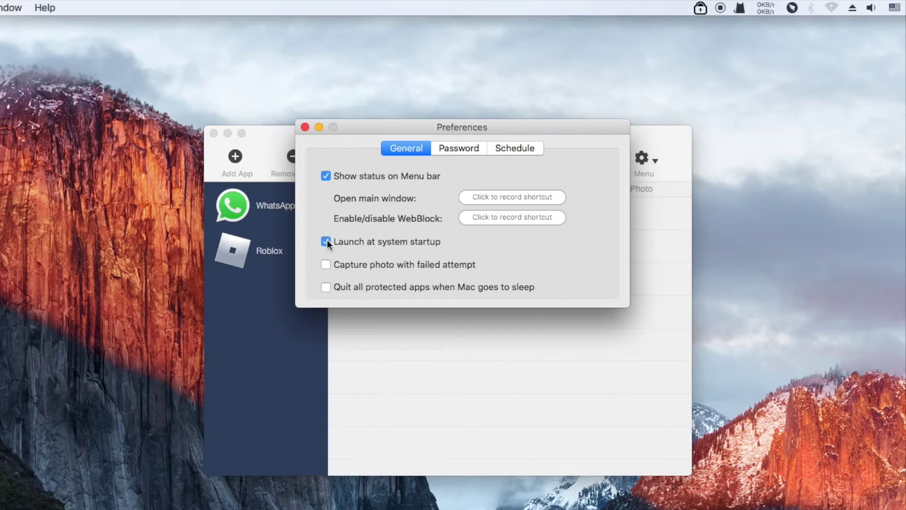
click(520, 148)
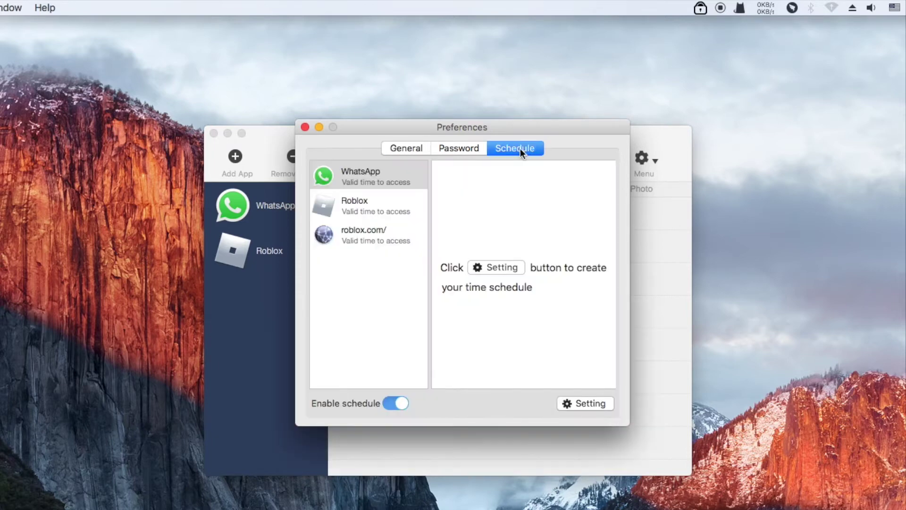
click(394, 206)
click(384, 236)
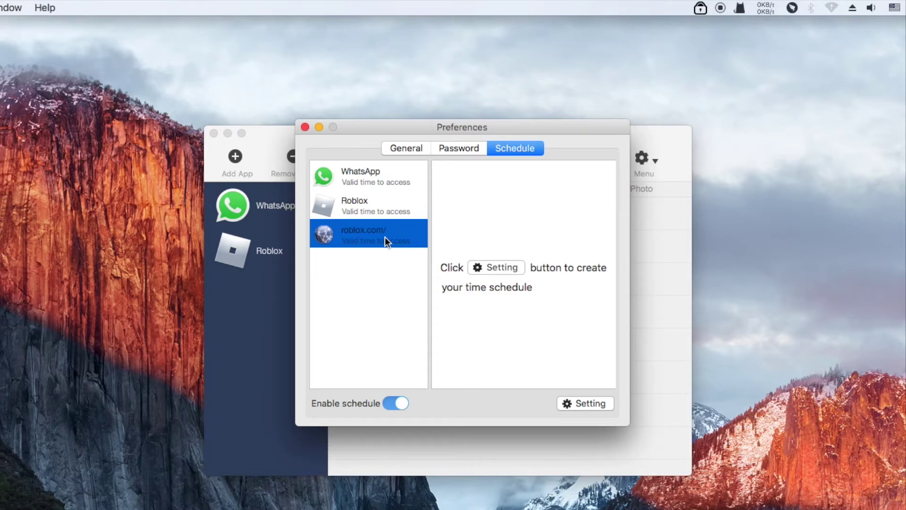
click(383, 211)
click(591, 404)
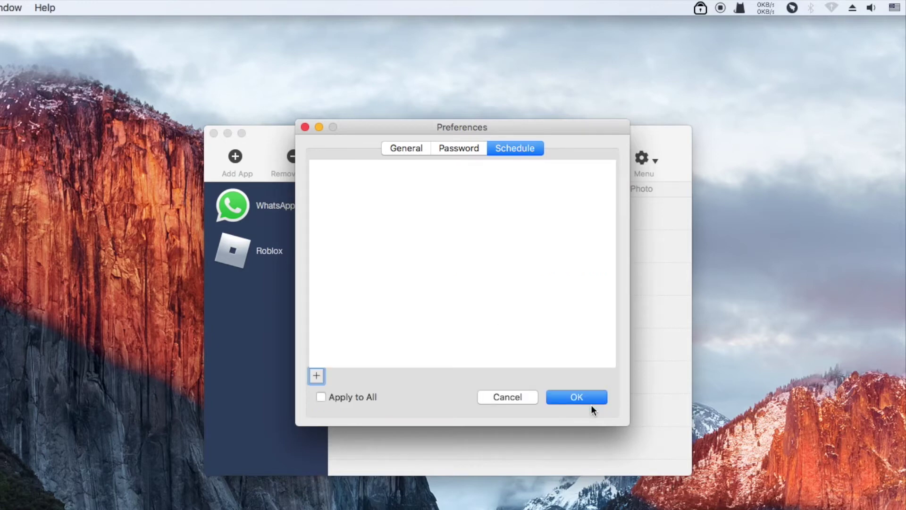
Step: Add a Roblox access time range from 12:00 PM to 3:00 PM
click(319, 380)
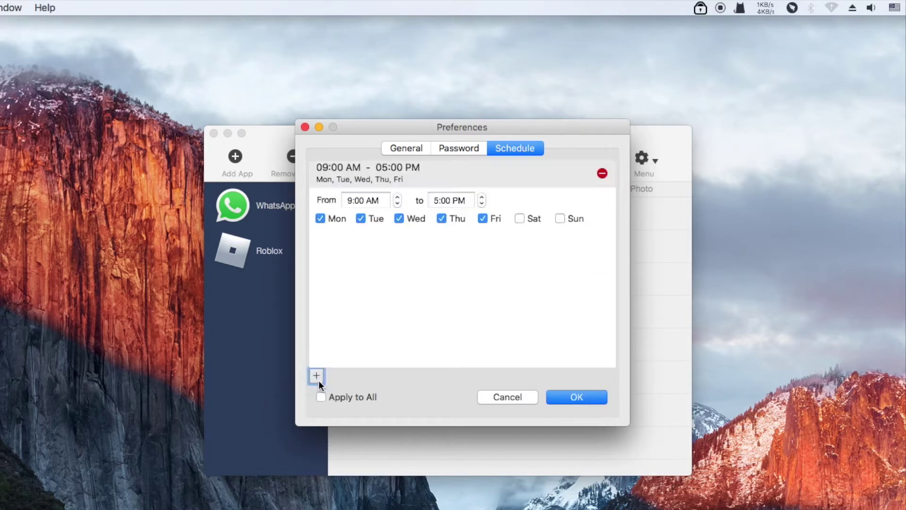
click(398, 203)
click(399, 197)
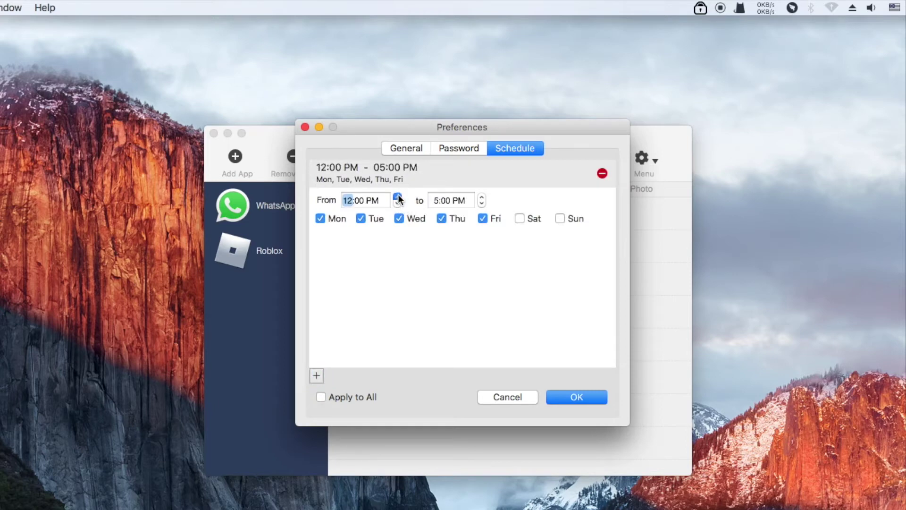
click(482, 197)
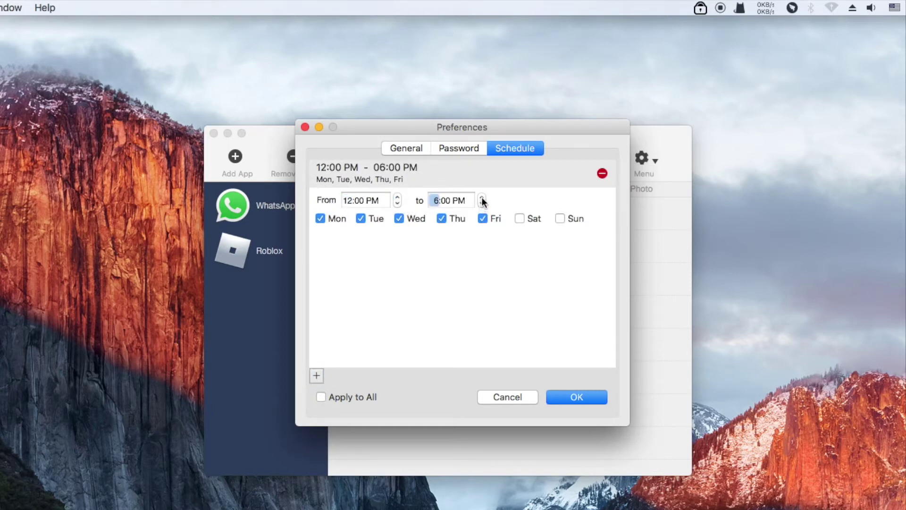
click(480, 205)
click(574, 396)
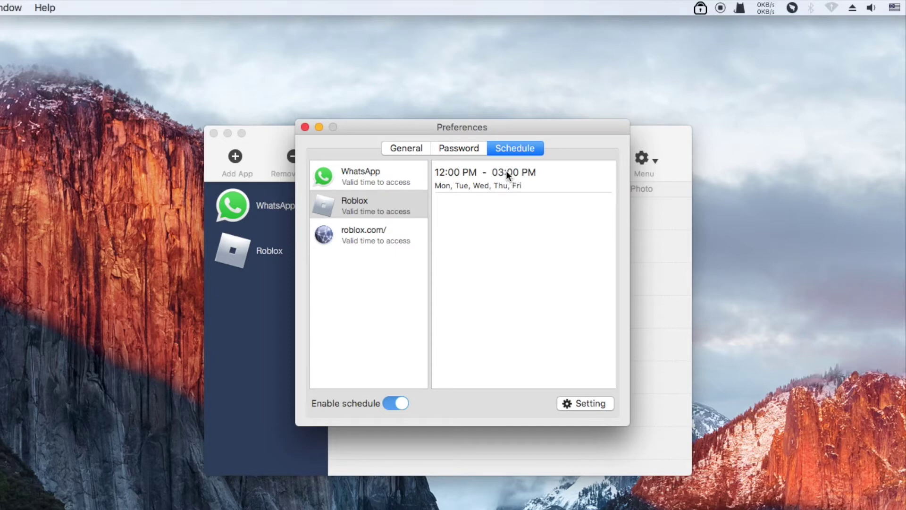
Step: Extend the 12:00–3:00 PM range to include Saturday
click(389, 202)
click(588, 403)
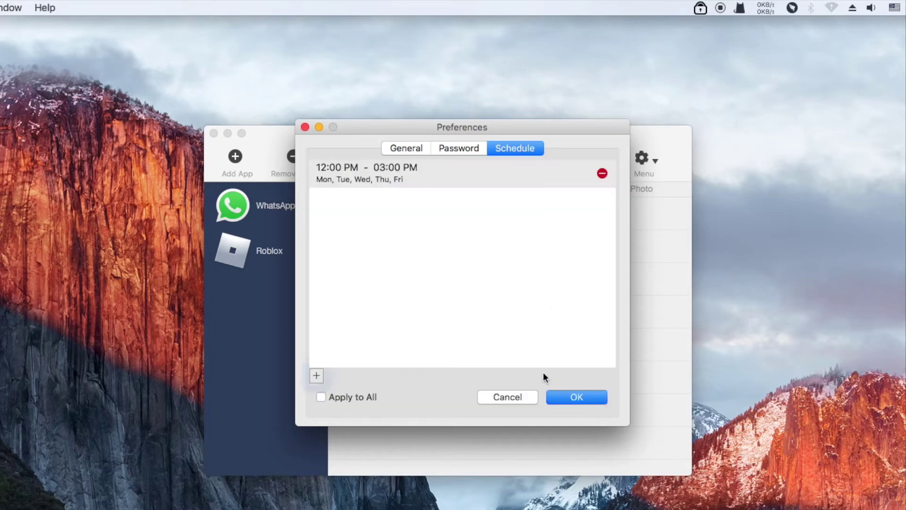
click(564, 172)
click(520, 220)
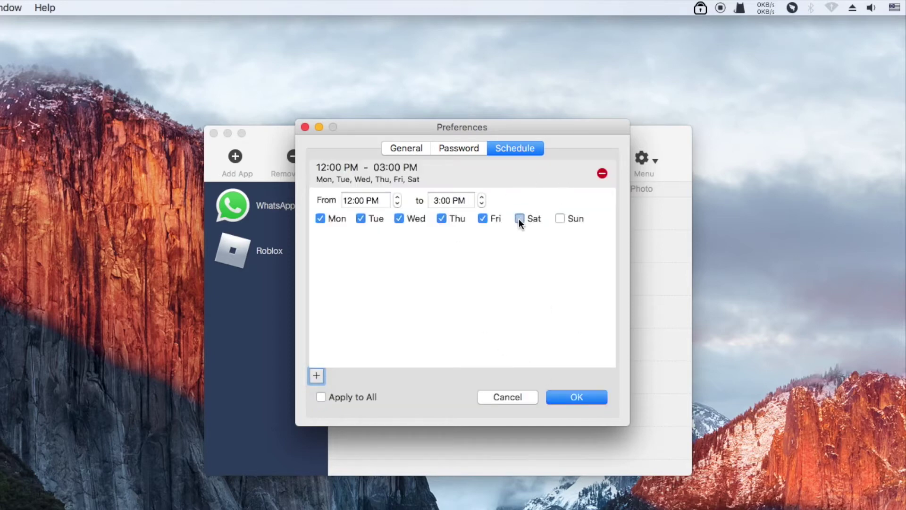
Step: Add a second access range for Sunday only, 9:00 AM–5:00 PM
click(316, 376)
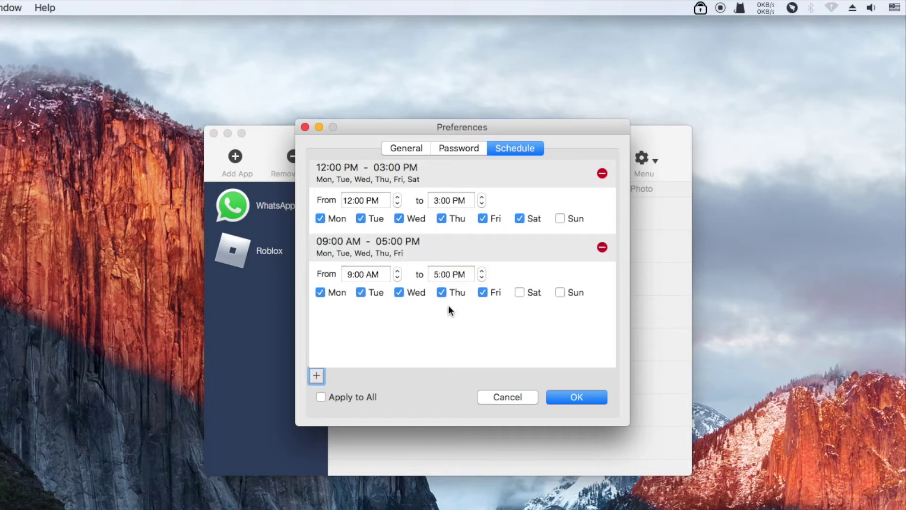
click(482, 292)
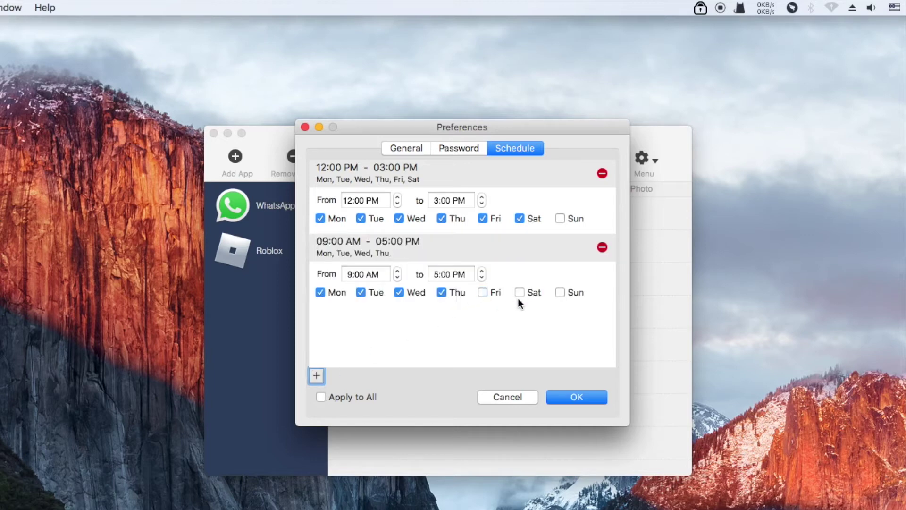
click(560, 293)
click(441, 292)
click(399, 292)
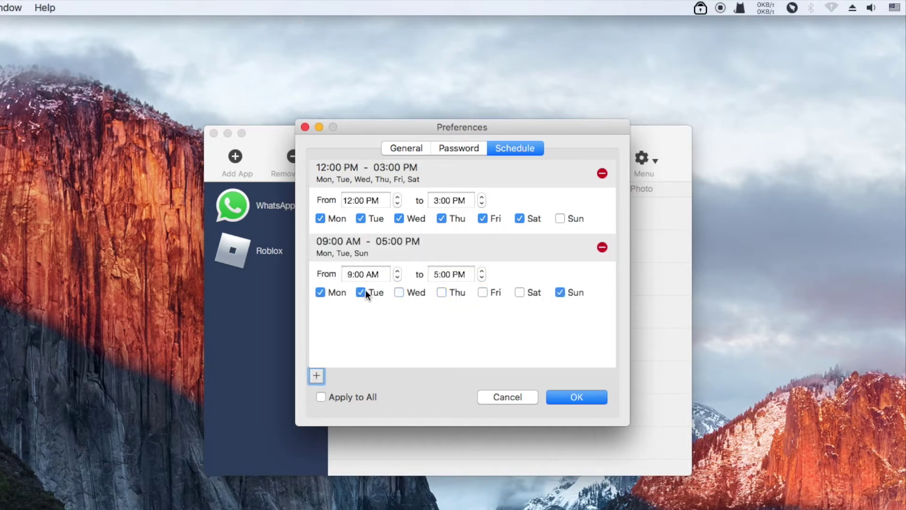
click(360, 292)
click(320, 292)
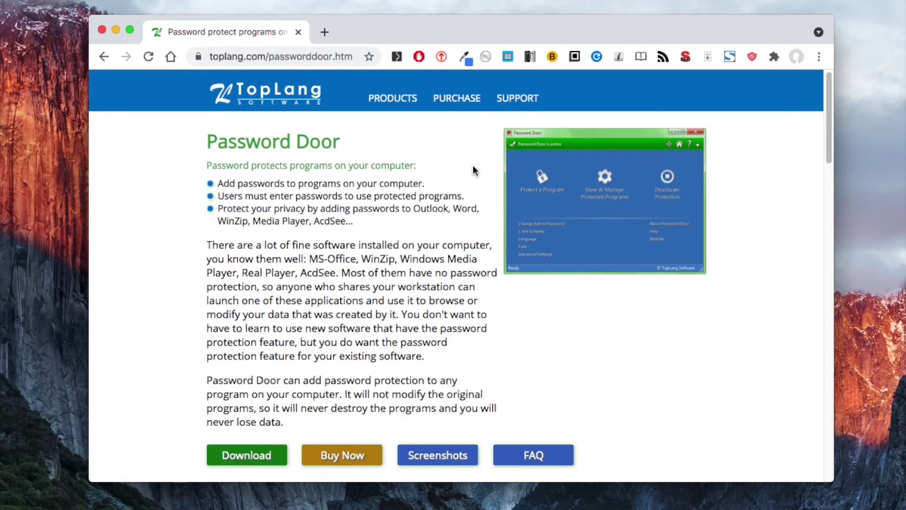
Step: Scroll down Password Door's page through its features to More Features
scroll(473, 167, down, 3)
scroll(473, 170, down, 5)
scroll(473, 170, down, 1)
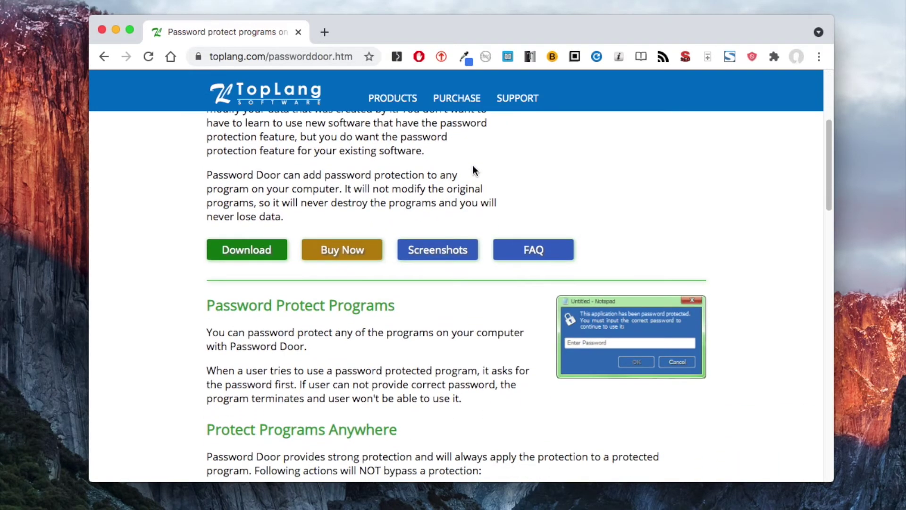
scroll(473, 170, down, 4)
scroll(473, 170, down, 1)
scroll(474, 170, down, 1)
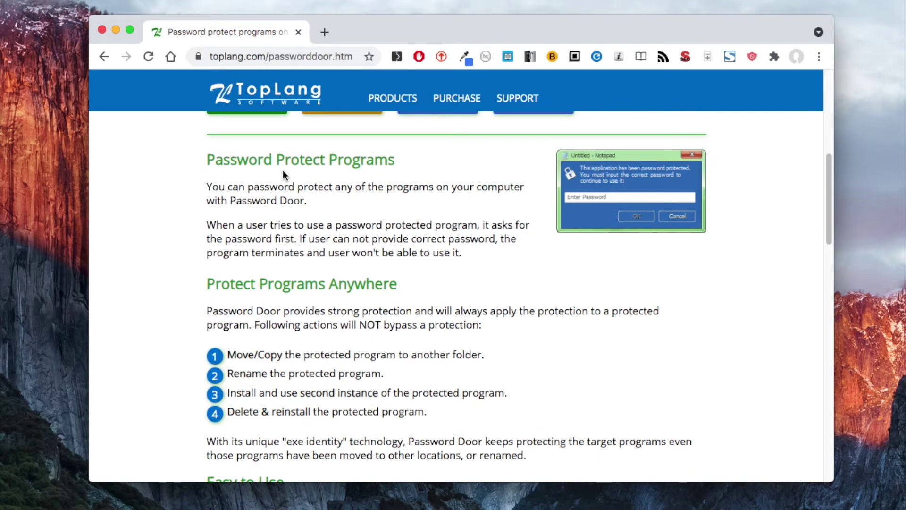
scroll(138, 267, down, 10)
scroll(138, 268, down, 1)
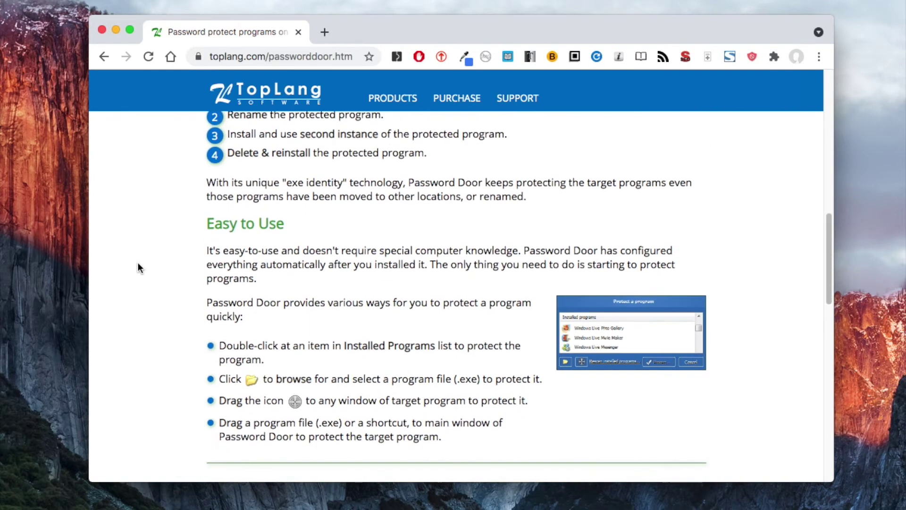
scroll(138, 267, down, 1)
scroll(138, 267, down, 3)
scroll(138, 267, down, 1)
scroll(138, 267, down, 5)
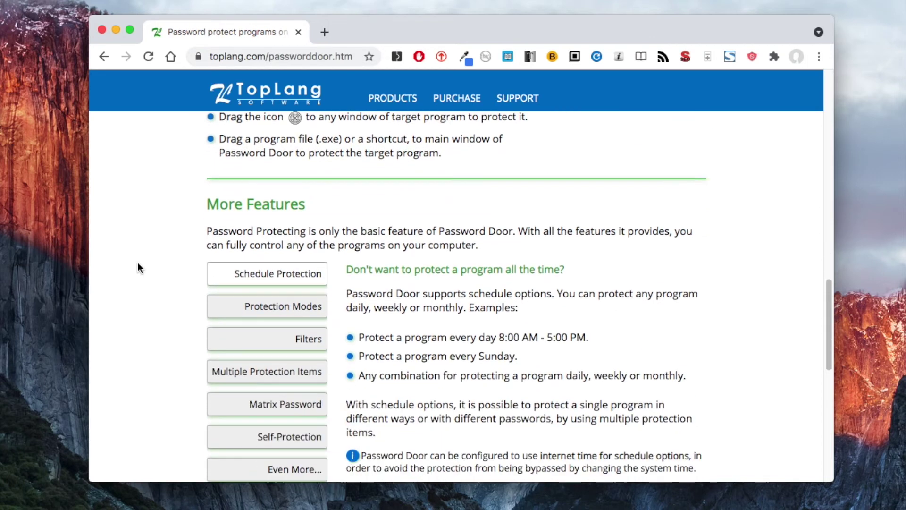
scroll(138, 267, down, 3)
scroll(138, 268, down, 1)
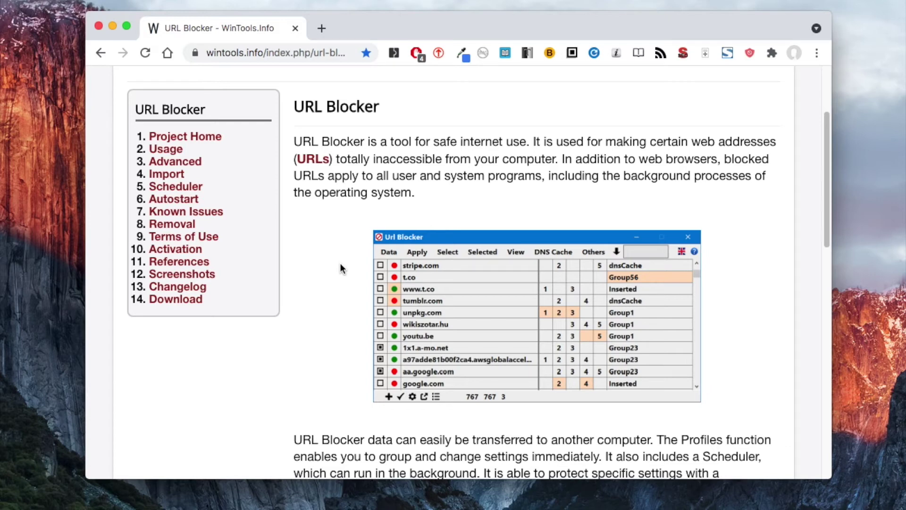
Step: Open URL Blocker's Usage page and scroll to its screenshot and toolbar
click(155, 150)
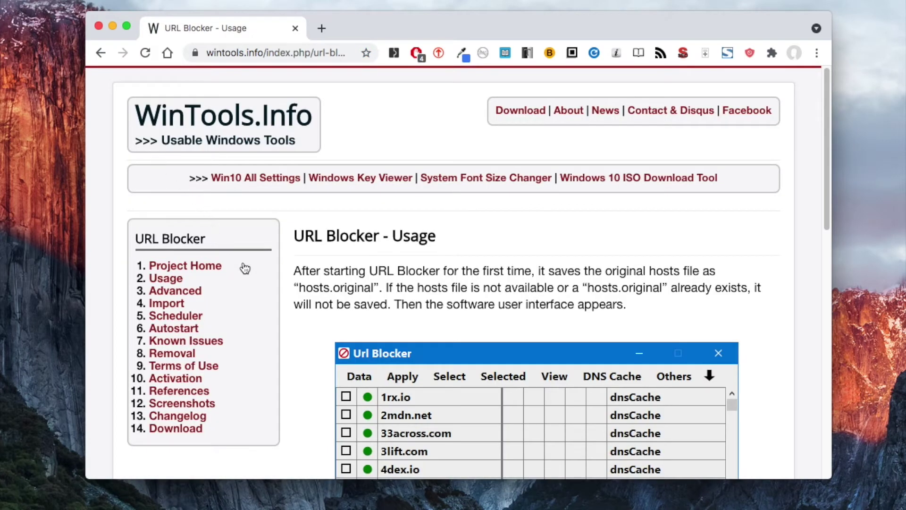
scroll(278, 255, down, 2)
scroll(278, 256, down, 2)
scroll(278, 256, down, 4)
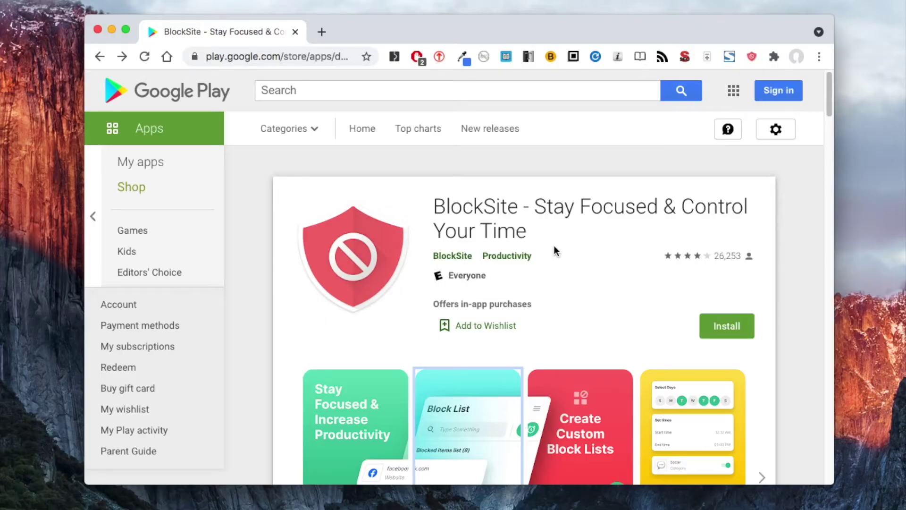
Step: Enlarge BlockSite's screenshots and page past Create Custom Block Lists to Schedule Site & App Blocking
scroll(555, 250, down, 3)
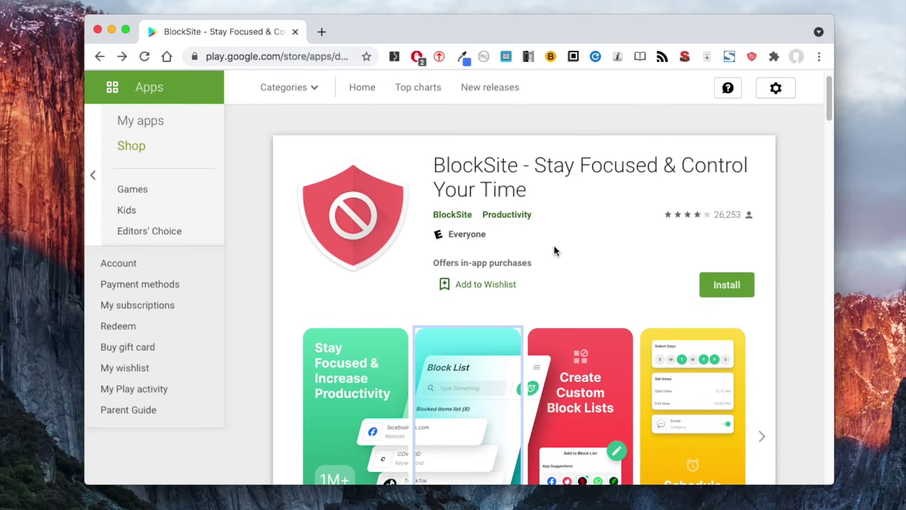
scroll(556, 250, down, 3)
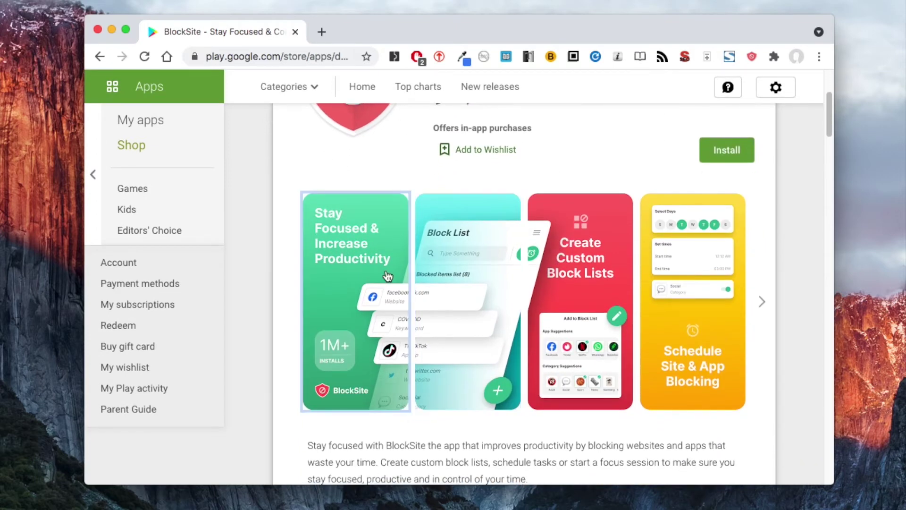
click(387, 272)
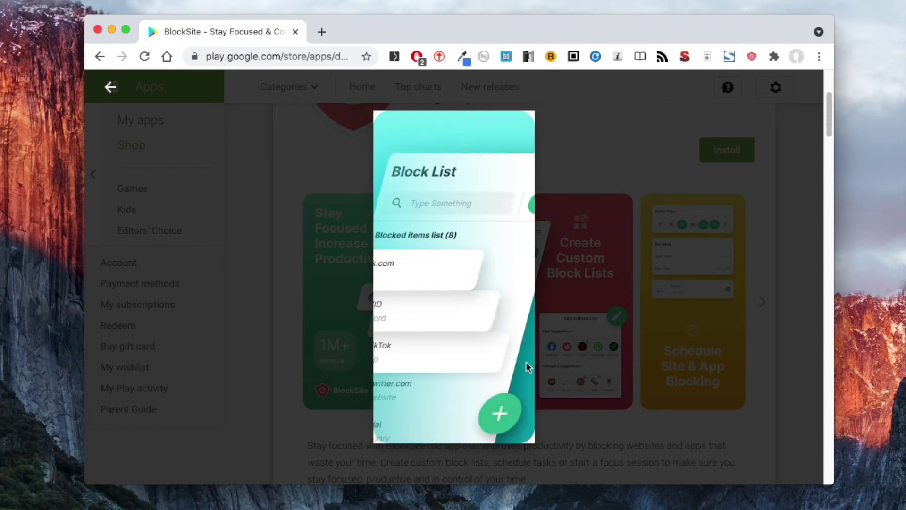
click(510, 414)
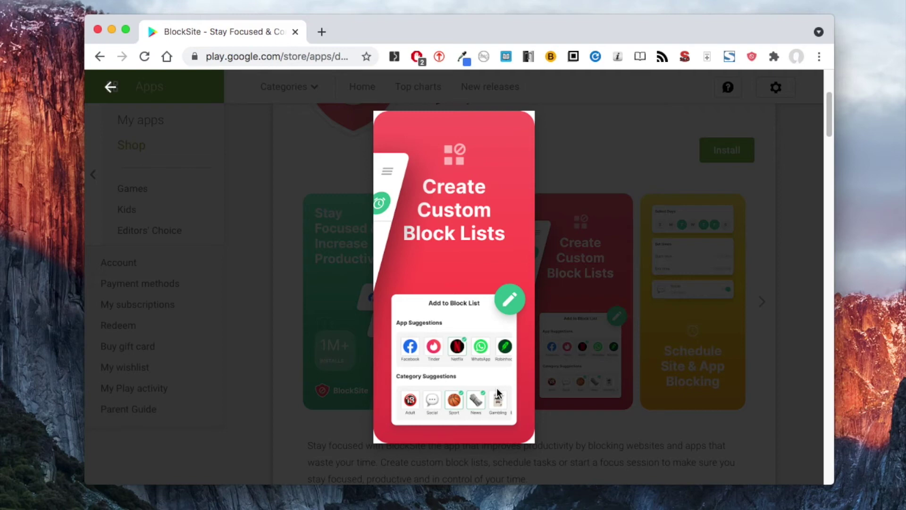
click(498, 393)
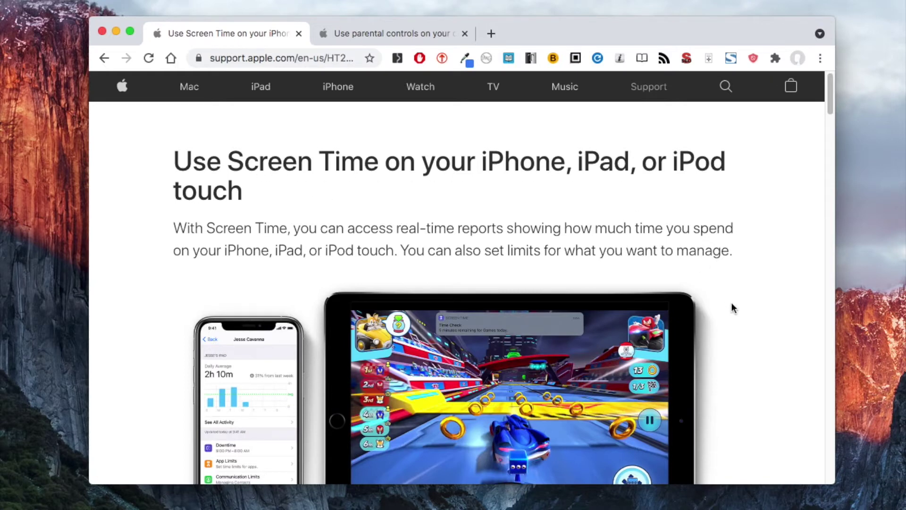
Step: Scroll Apple's Screen Time guide down to the App Limits, Communication Limits and Always Allowed sections
scroll(732, 308, down, 1)
scroll(733, 308, down, 3)
scroll(733, 308, down, 3)
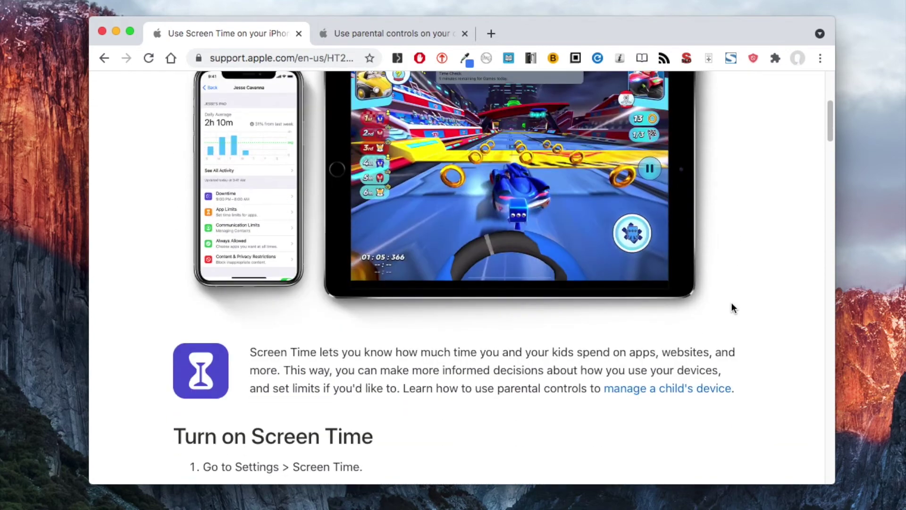
scroll(732, 308, down, 3)
scroll(732, 308, down, 3)
scroll(733, 308, down, 3)
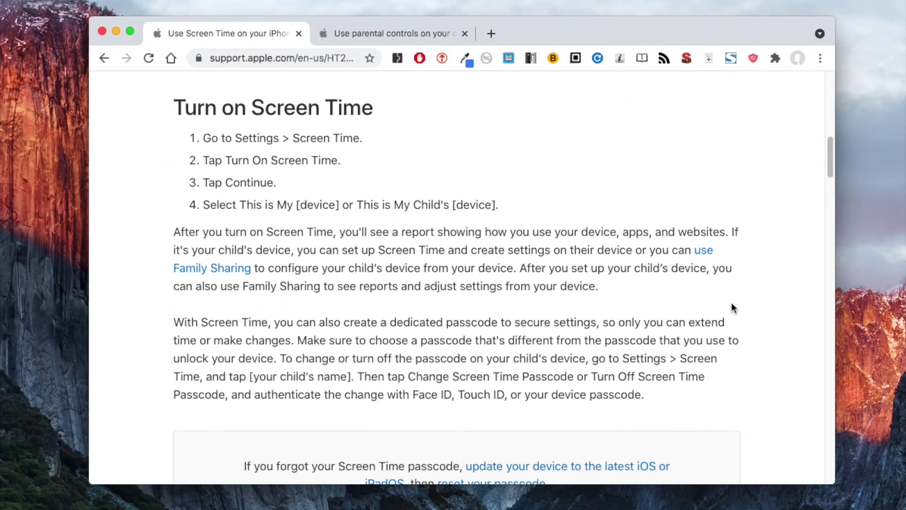
scroll(733, 307, down, 3)
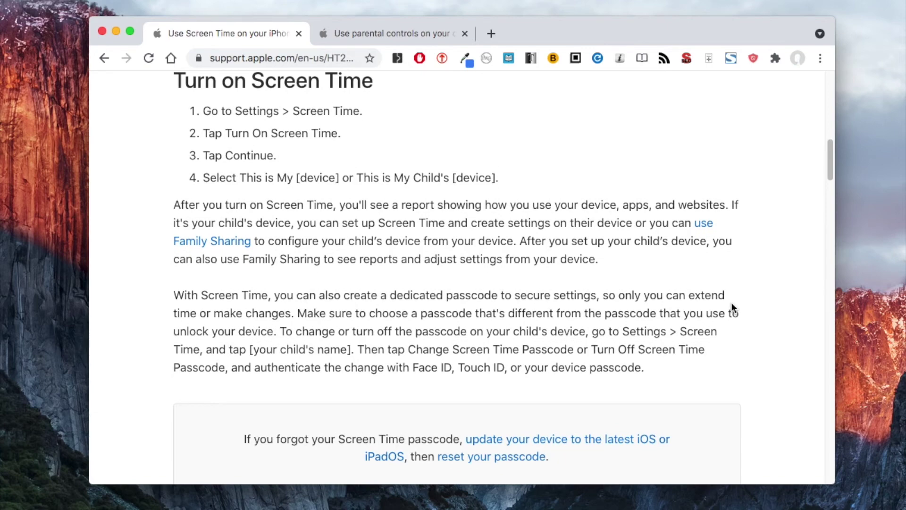
scroll(733, 307, down, 4)
scroll(732, 308, down, 3)
scroll(733, 308, down, 2)
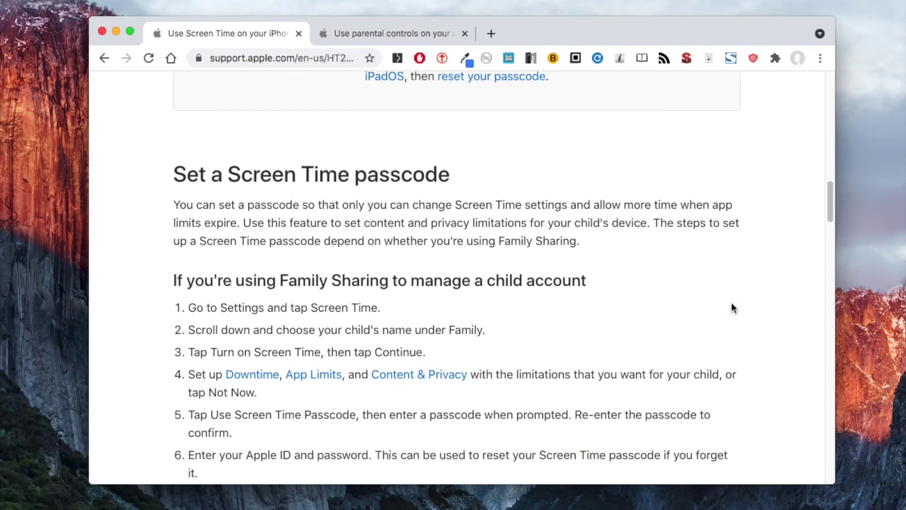
scroll(733, 308, down, 3)
scroll(733, 307, down, 3)
scroll(732, 307, down, 4)
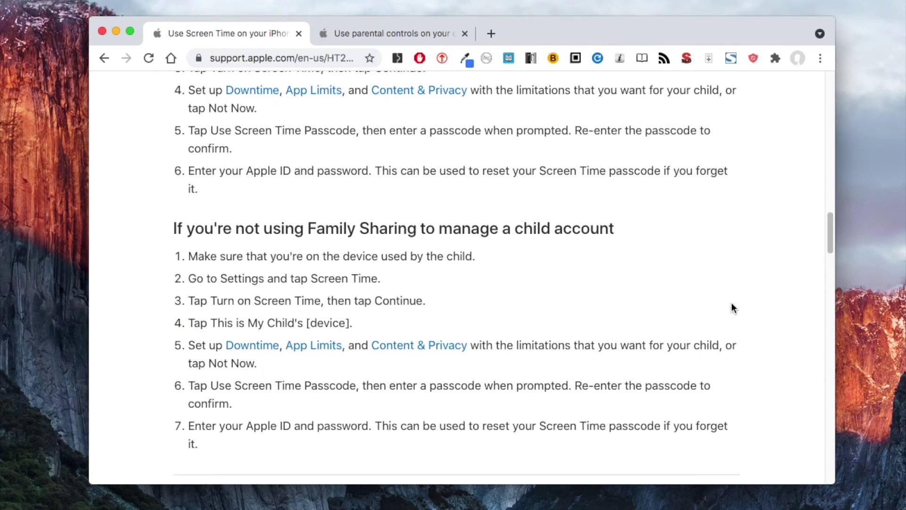
scroll(732, 308, down, 4)
scroll(732, 308, down, 2)
scroll(733, 308, down, 1)
scroll(733, 308, down, 4)
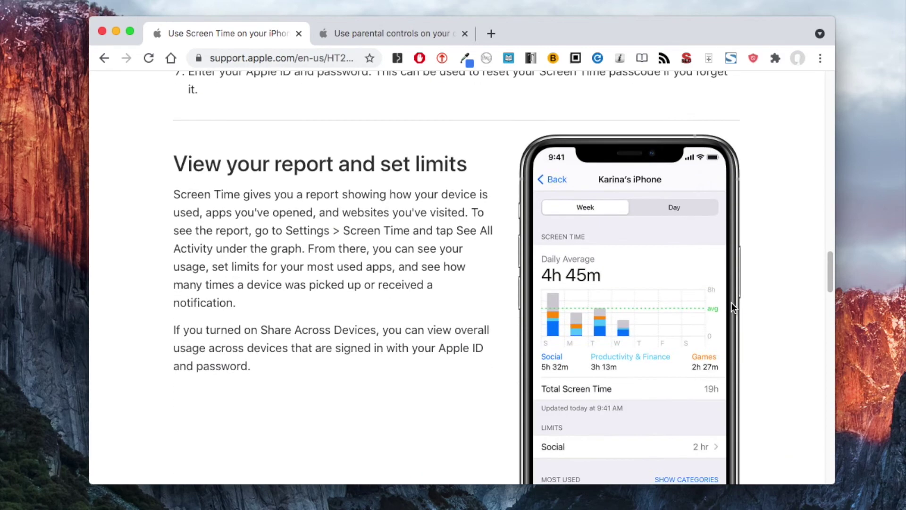
scroll(733, 308, down, 4)
scroll(733, 308, down, 2)
scroll(733, 307, down, 3)
scroll(733, 308, down, 2)
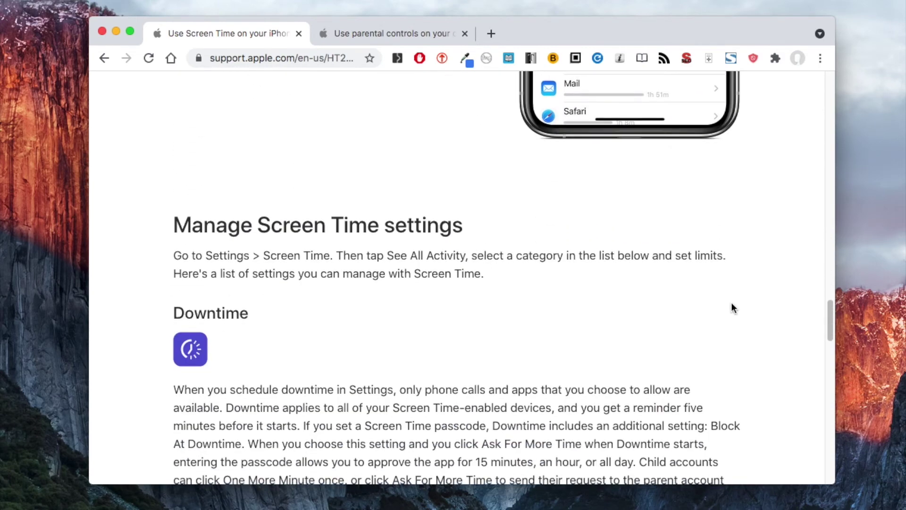
scroll(732, 308, down, 1)
scroll(732, 308, down, 1)
scroll(732, 305, down, 4)
scroll(732, 305, down, 4)
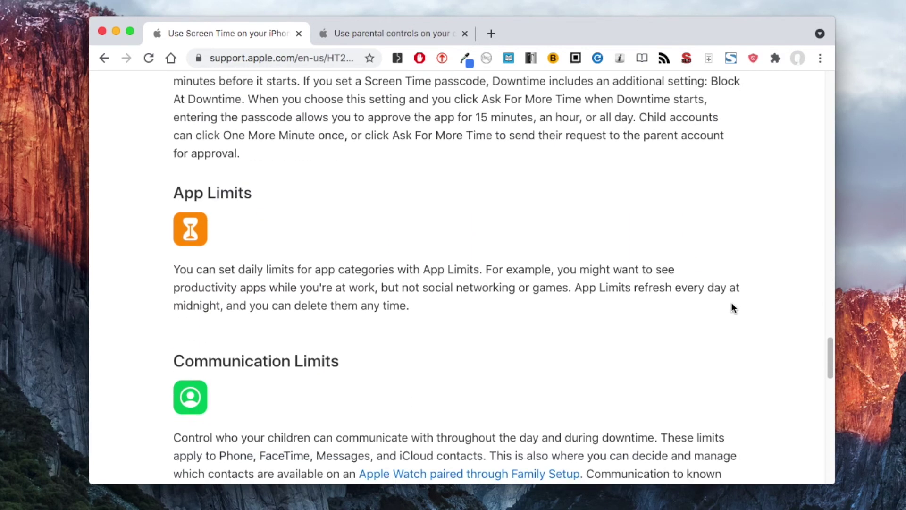
scroll(732, 304, down, 3)
scroll(733, 308, down, 1)
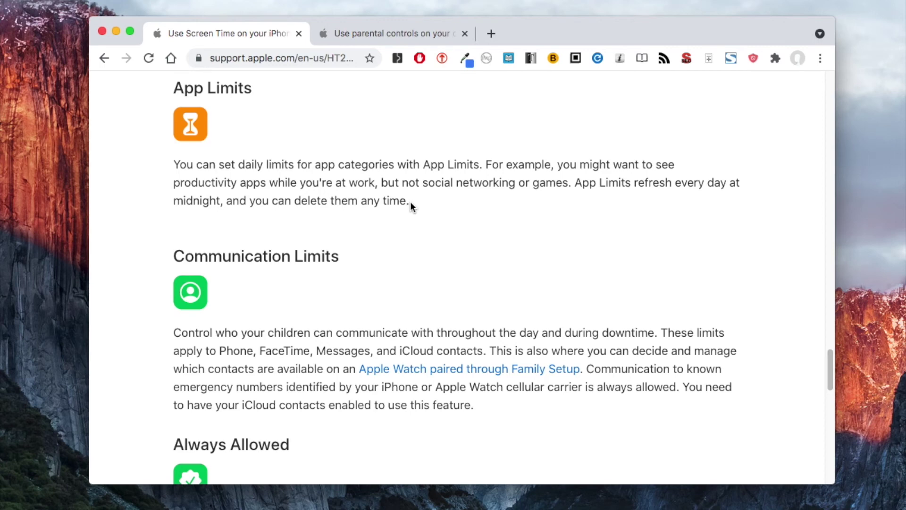
Step: Switch to the 'Use parental controls' guide, showing its Prevent web content instructions
click(402, 33)
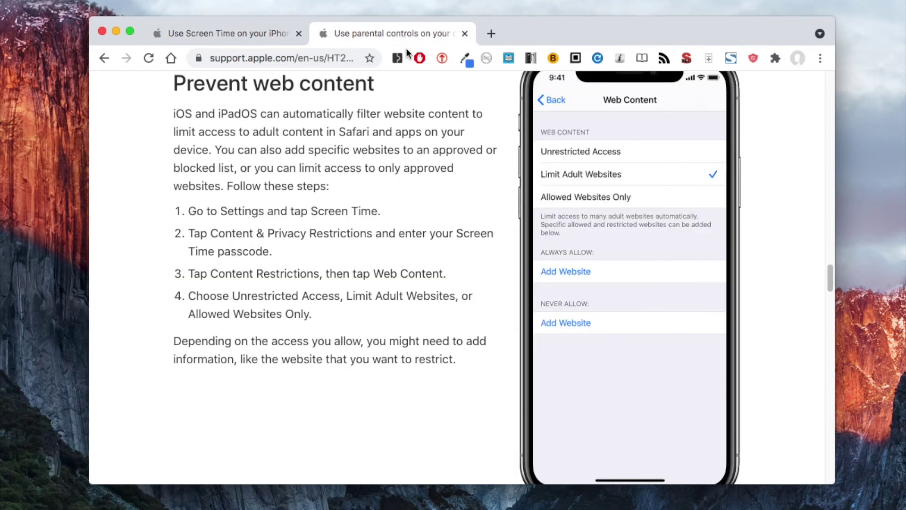